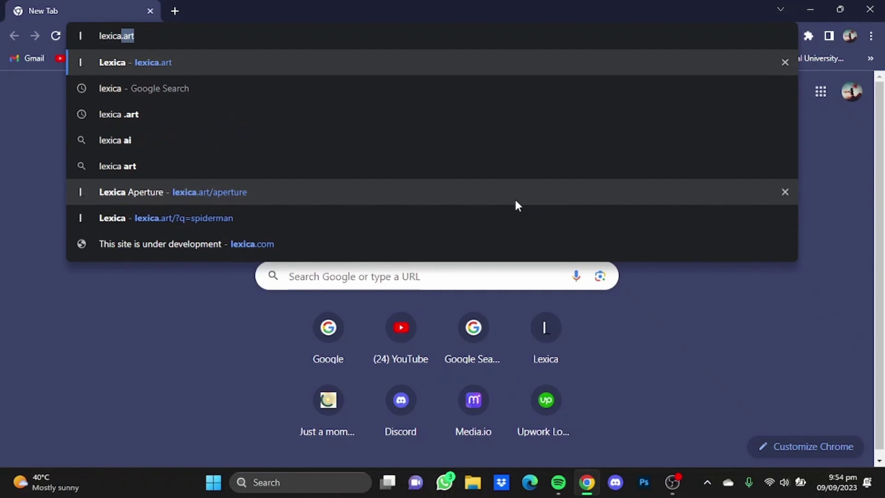
- Open the lexica.art website
text(.art)
key(Return)
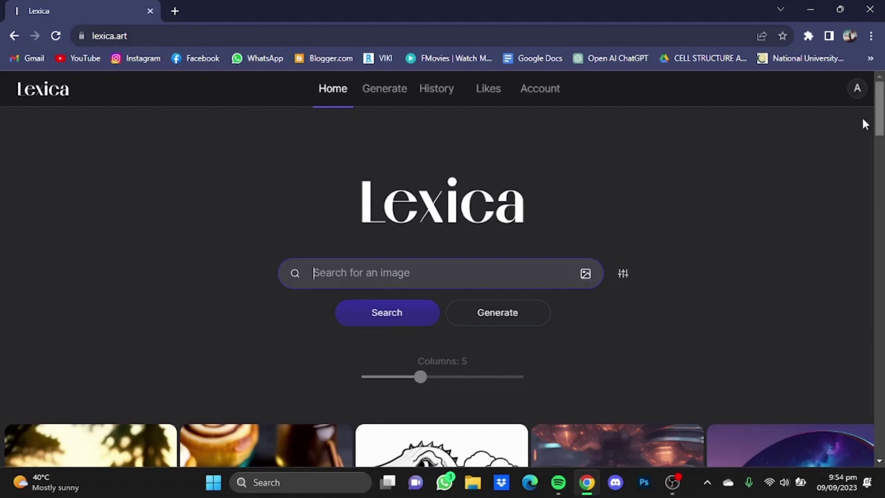
- Open the gallery image of the two ghosts in the cemetery, copy its prompt and close its details
scroll(869, 122, down, 9)
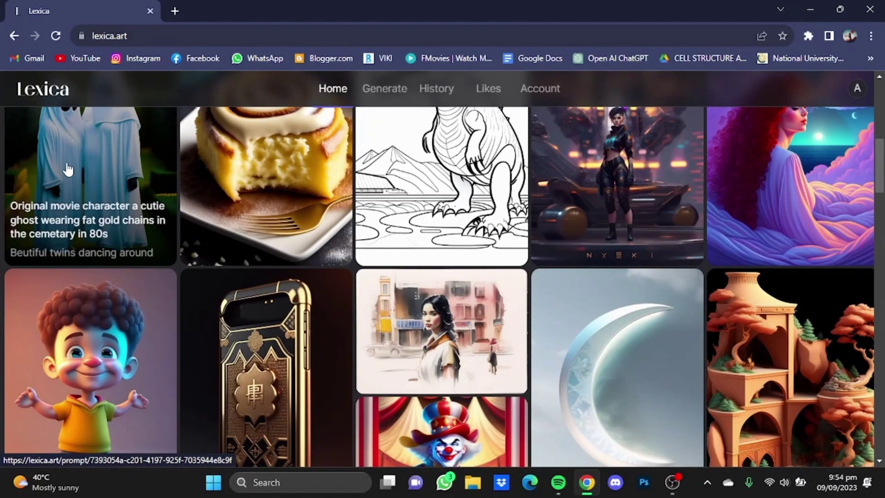
click(68, 169)
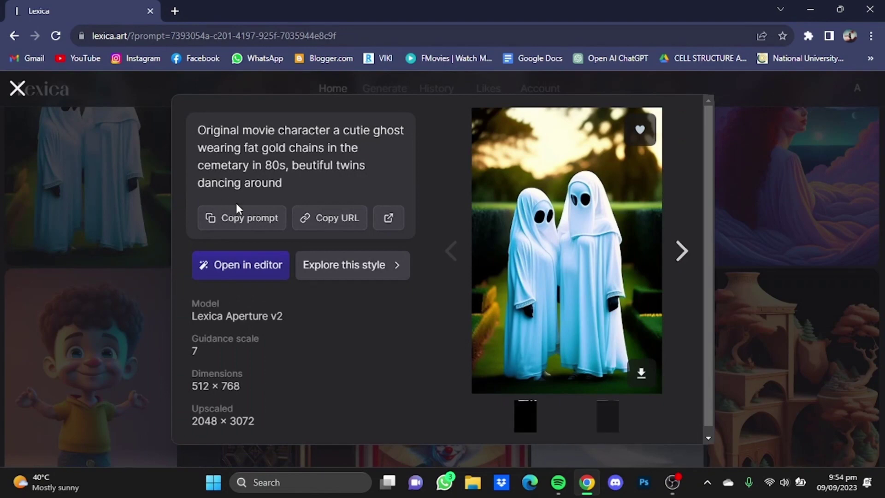
click(249, 225)
click(779, 230)
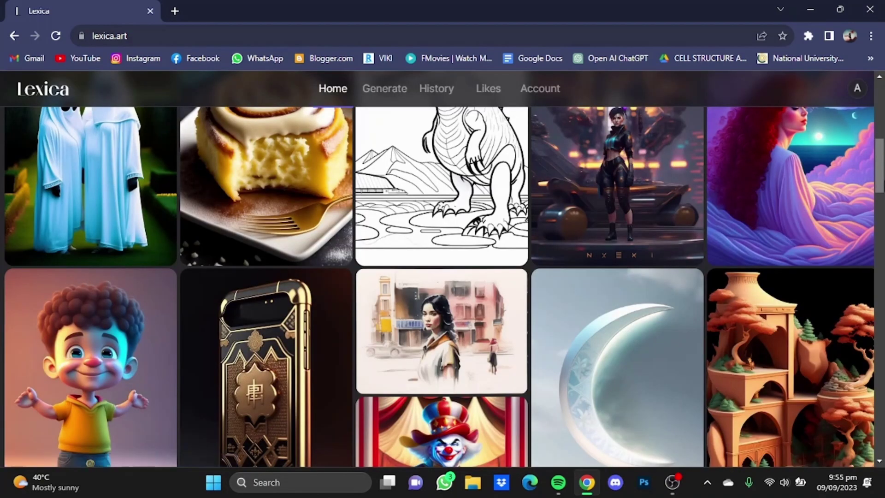
- Look over the site's Generate, History and Likes pages in turn
scroll(708, 149, up, 7)
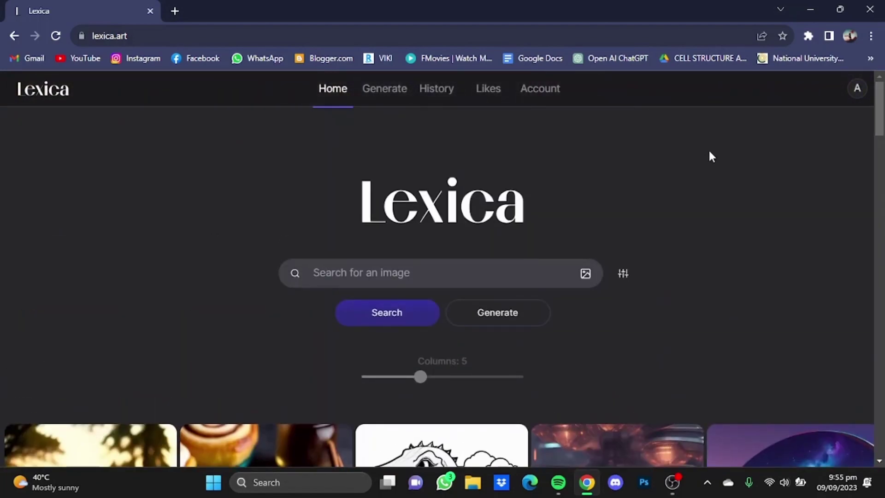
click(376, 93)
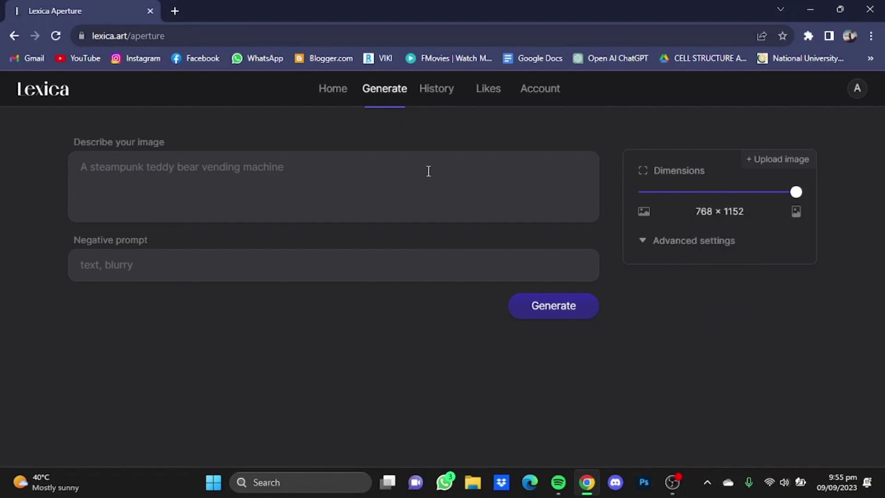
click(421, 100)
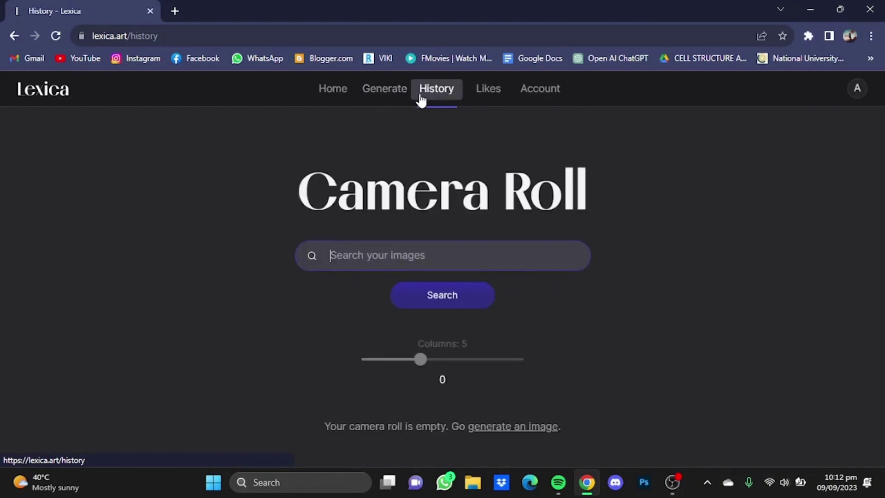
click(491, 95)
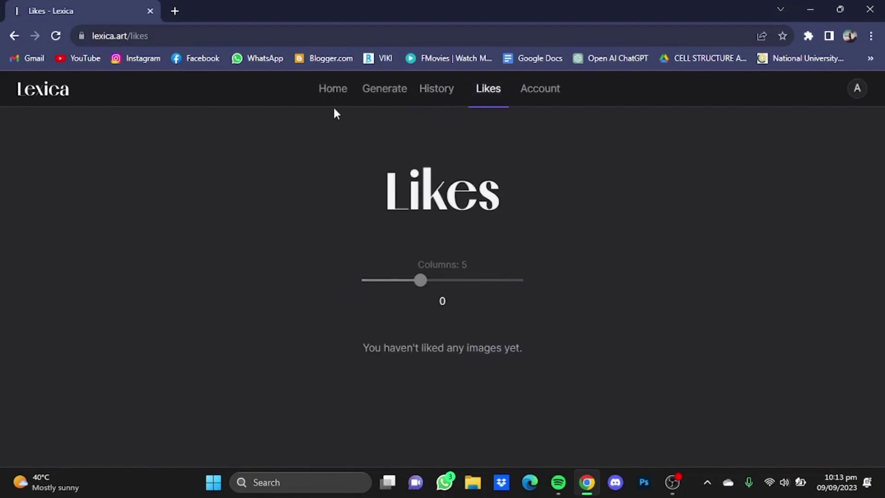
- Like the "Kemono girl chibi" image in the home gallery and view it among the liked images
click(332, 92)
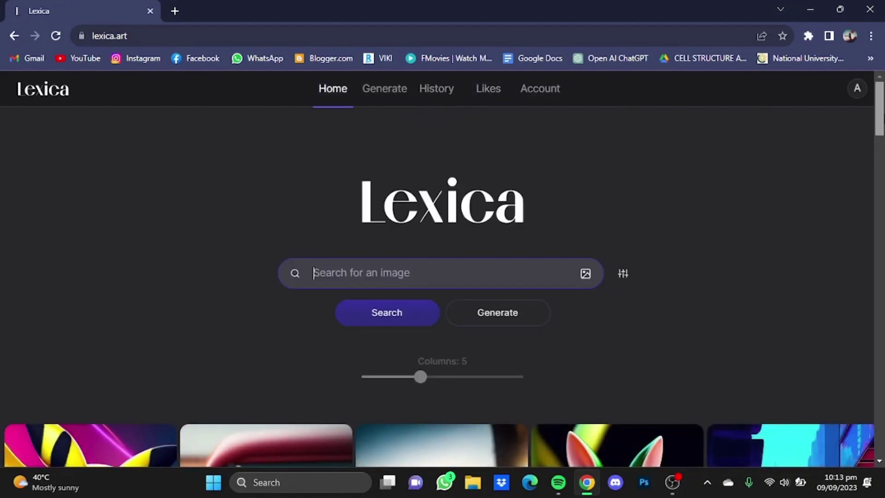
scroll(808, 170, down, 5)
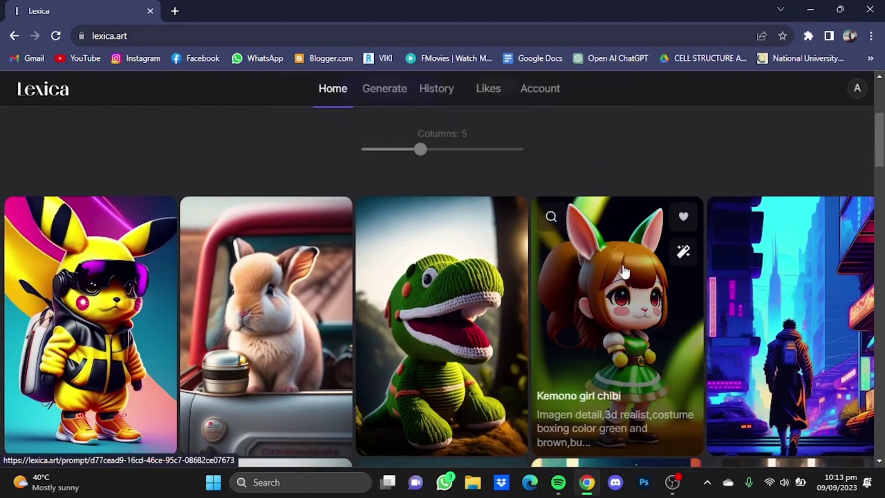
click(675, 222)
click(497, 98)
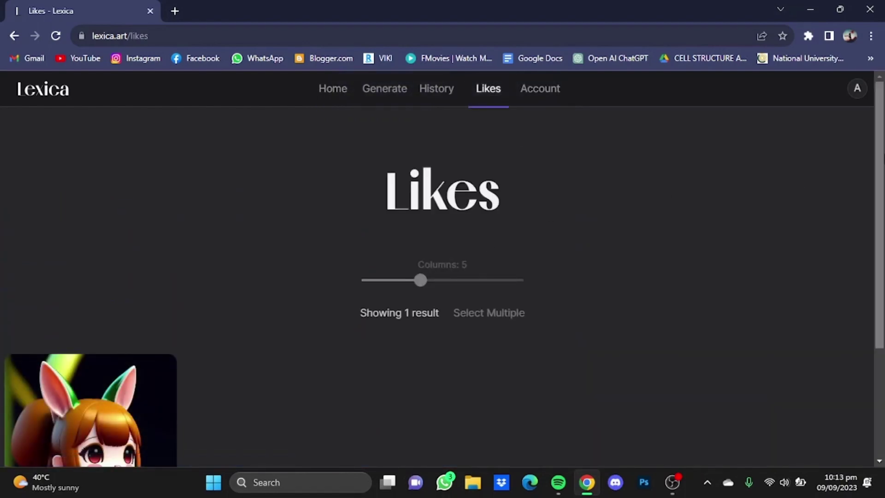
drag(880, 171, 878, 264)
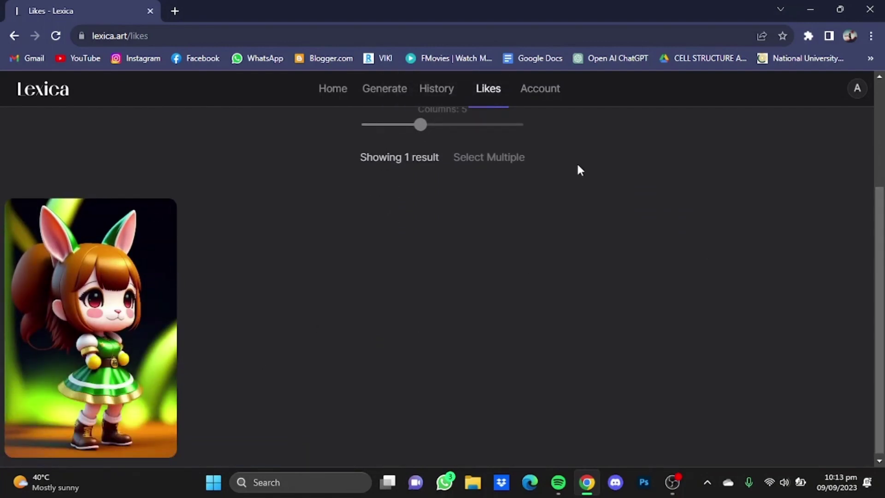
- Review the Starter, Pro and Max yearly membership plans and the questions about plan limits on the account page
click(544, 99)
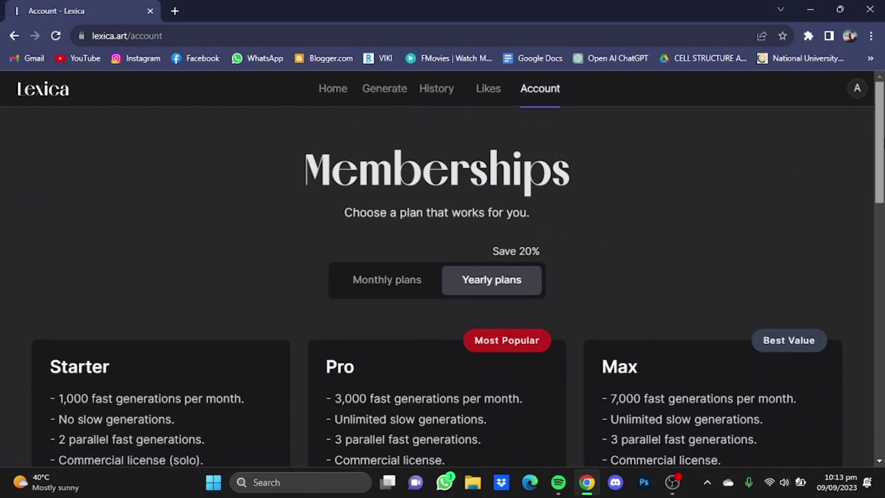
scroll(442, 267, down, 2)
scroll(636, 247, up, 1)
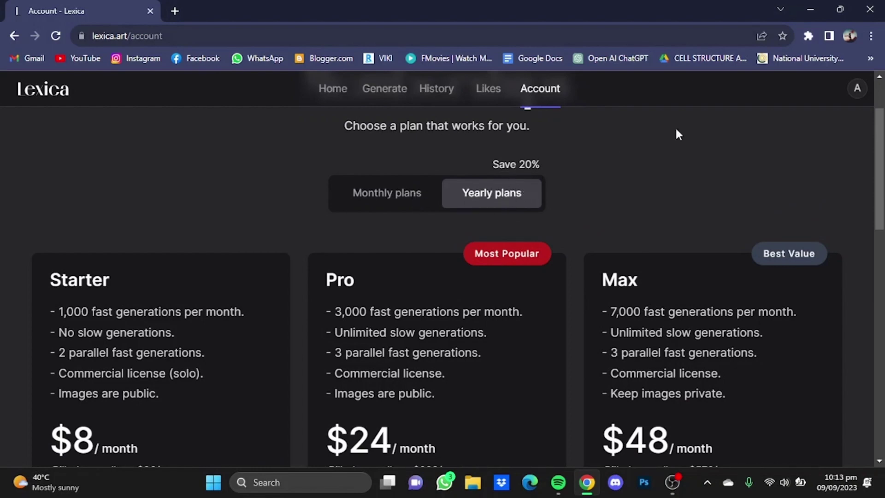
scroll(98, 187, down, 2)
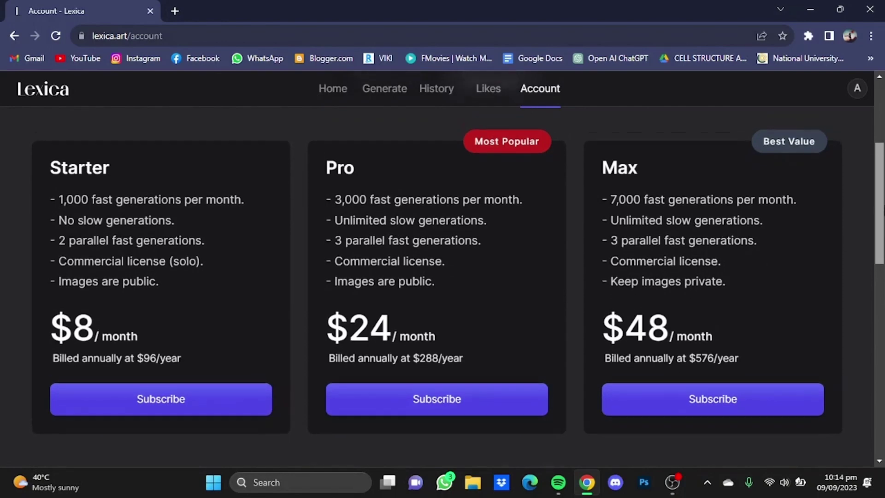
scroll(638, 261, down, 4)
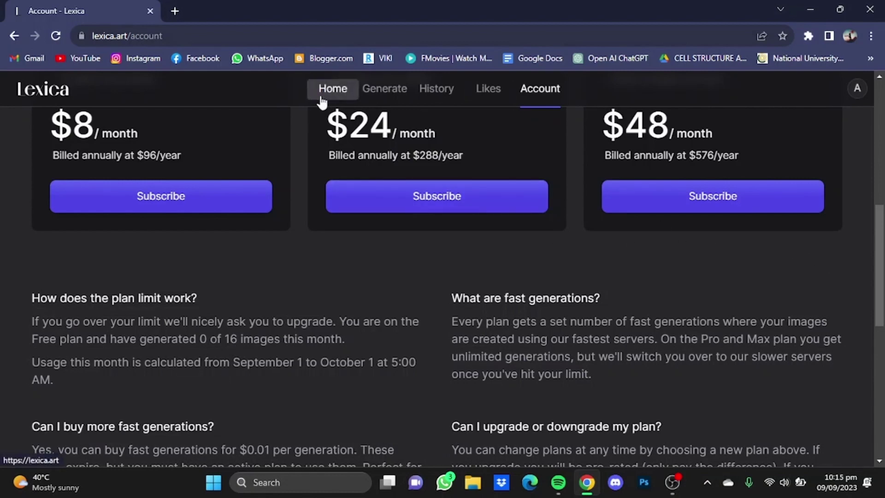
- Return to the home gallery and search it for "spiderman"
click(331, 87)
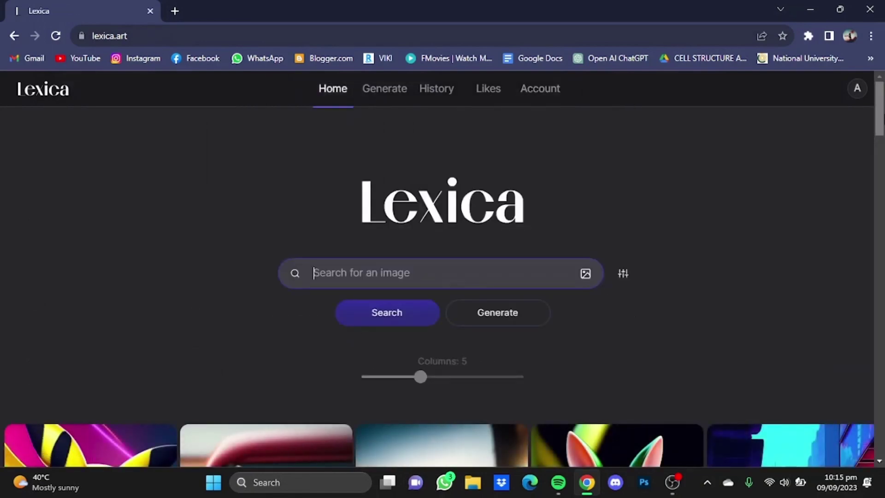
scroll(879, 137, down, 3)
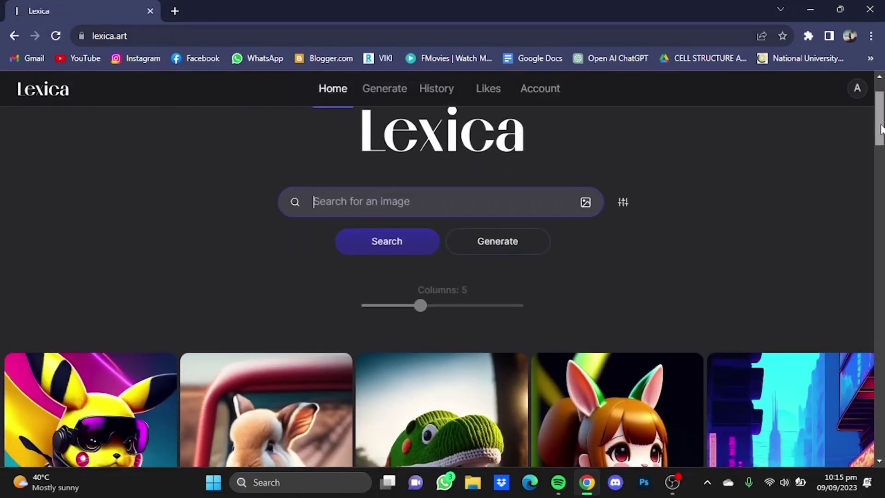
scroll(879, 136, up, 1)
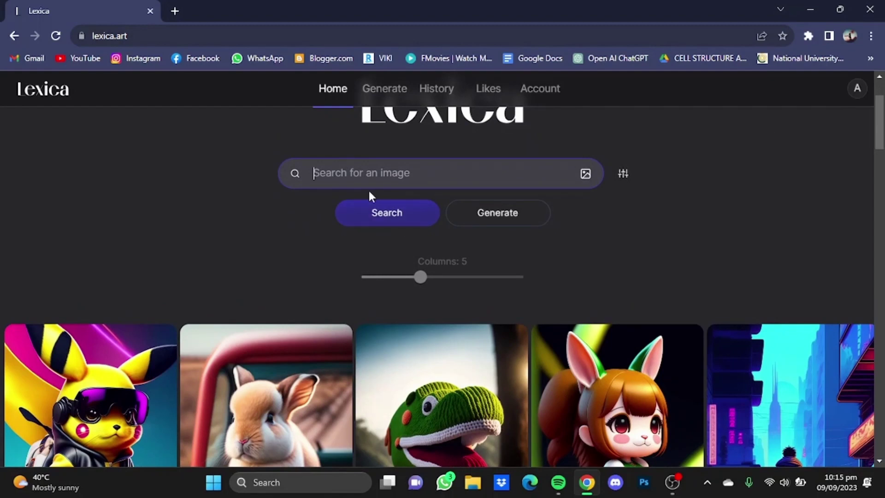
text(spiderman)
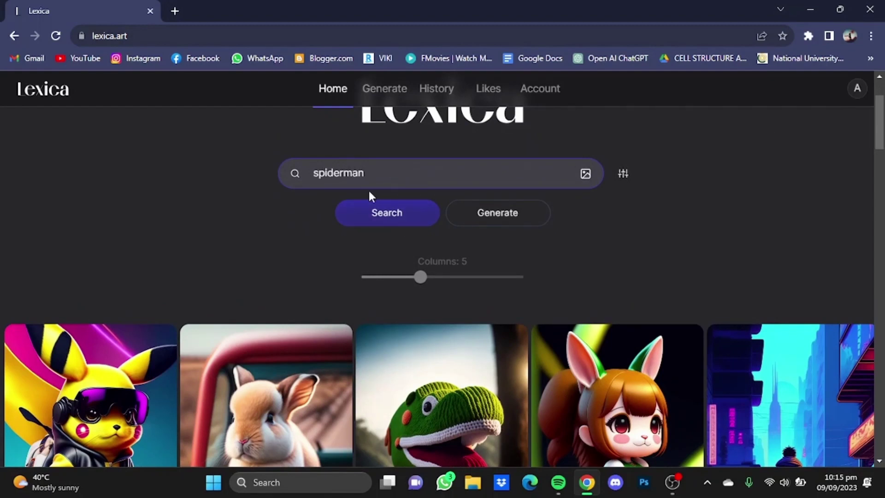
key(Return)
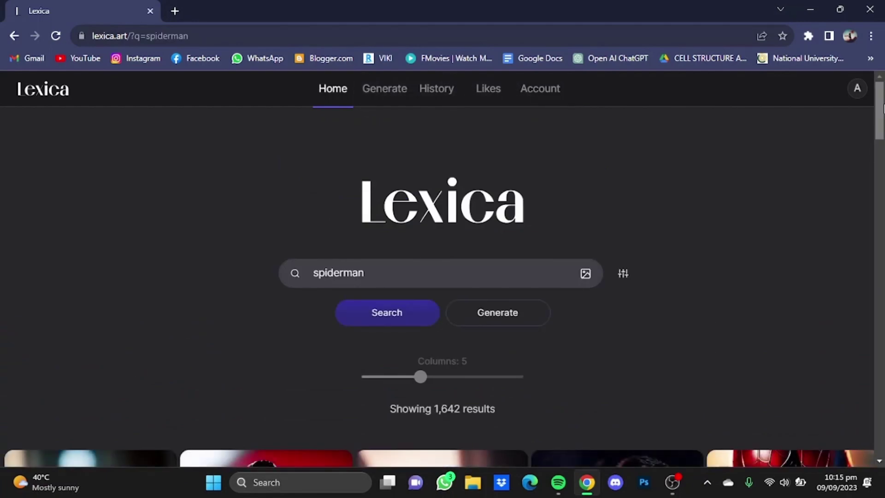
- Copy the prompt of the "Super hero spiderman" image and check its model, guidance scale and dimensions
scroll(879, 148, down, 5)
scroll(879, 147, down, 1)
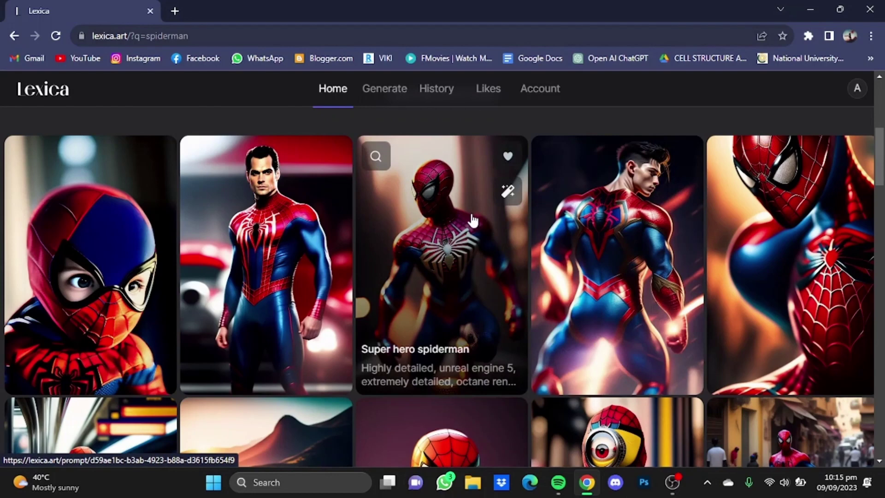
click(472, 220)
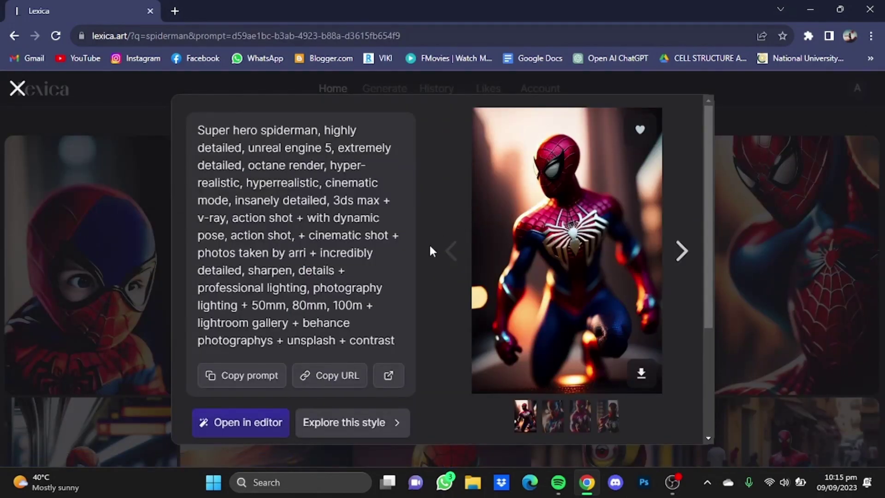
drag(333, 305, 396, 342)
click(336, 326)
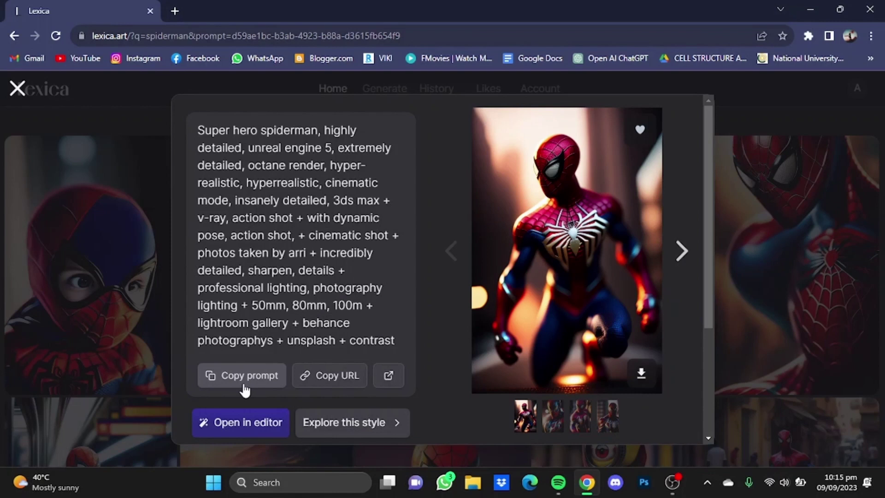
click(244, 385)
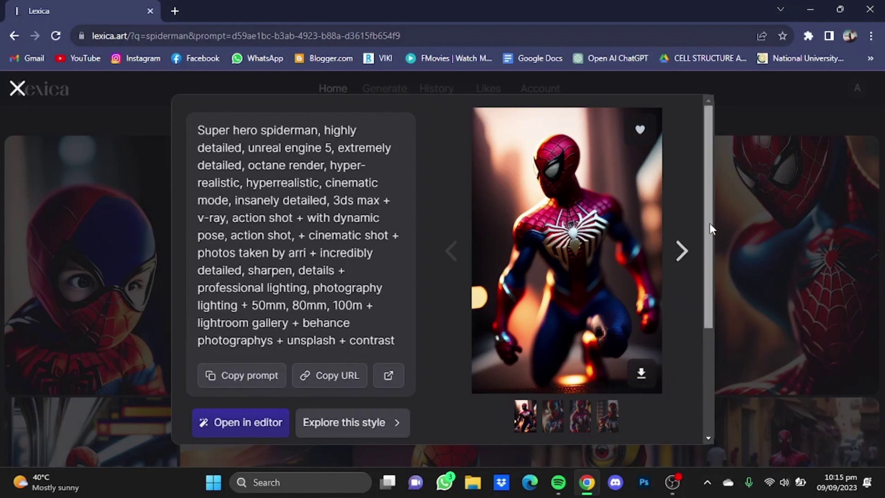
drag(710, 223, 698, 330)
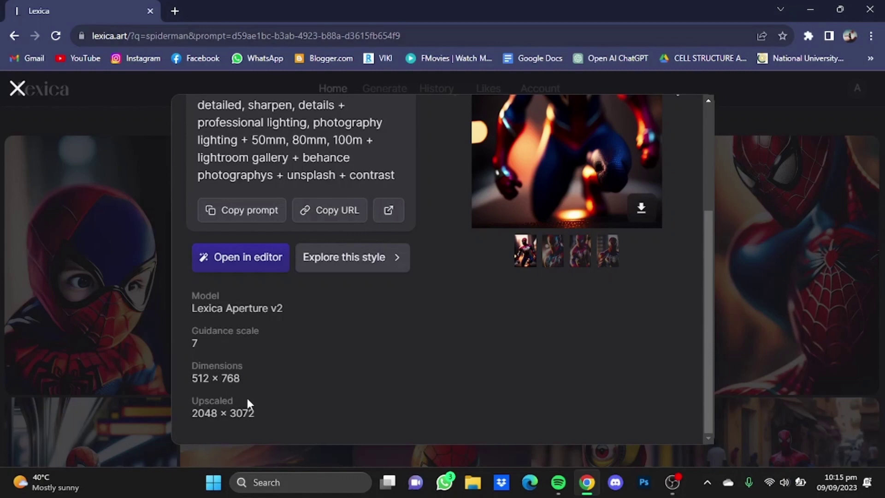
click(747, 201)
- Paste the copied super hero spiderman prompt into the image description on the Generate page
drag(882, 148, 883, 94)
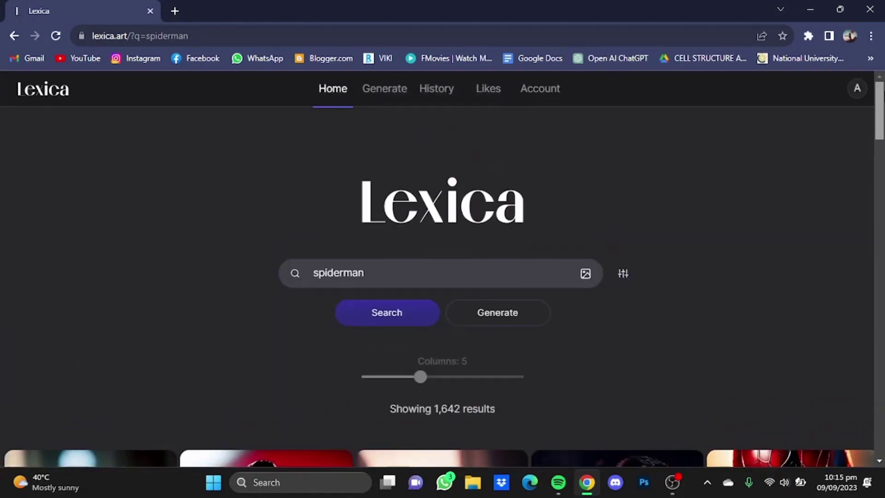
click(374, 102)
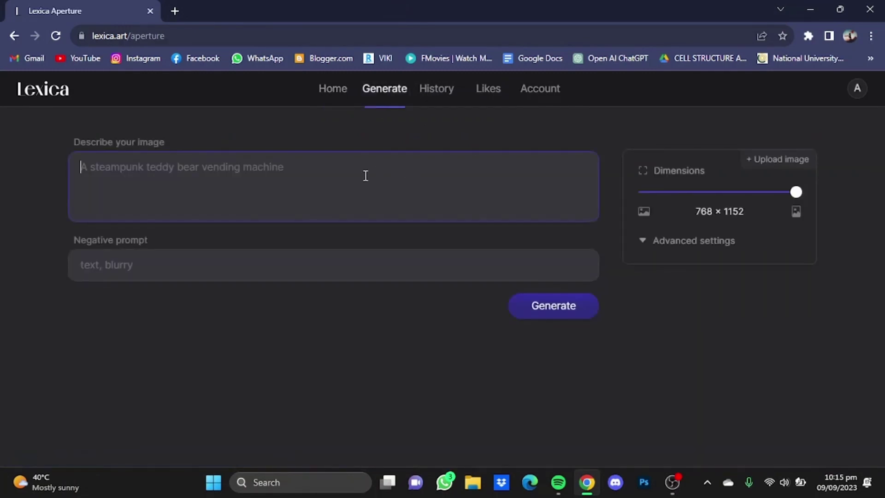
key(ctrl+v)
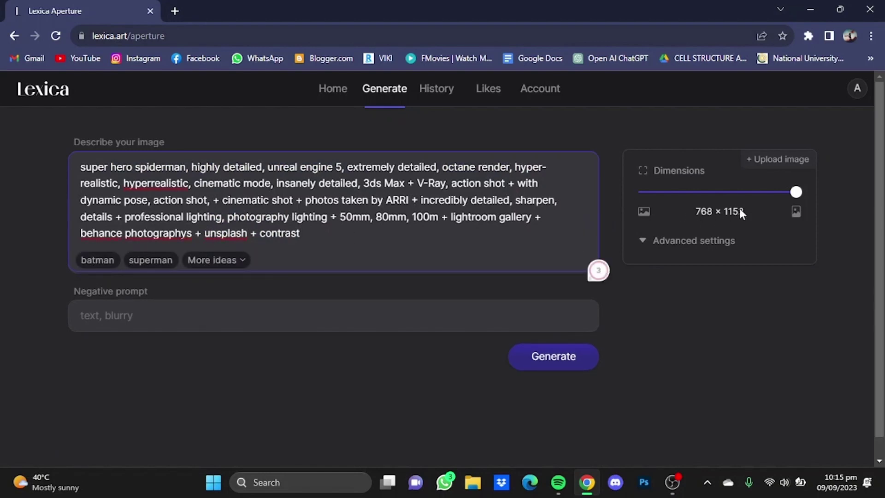
- Generate the images from the pasted prompt at 768 × 1152, with the advanced settings expanded
mouse_move(797, 193)
mouse_move(795, 194)
mouse_down()
mouse_move(723, 196)
mouse_move(797, 206)
mouse_up()
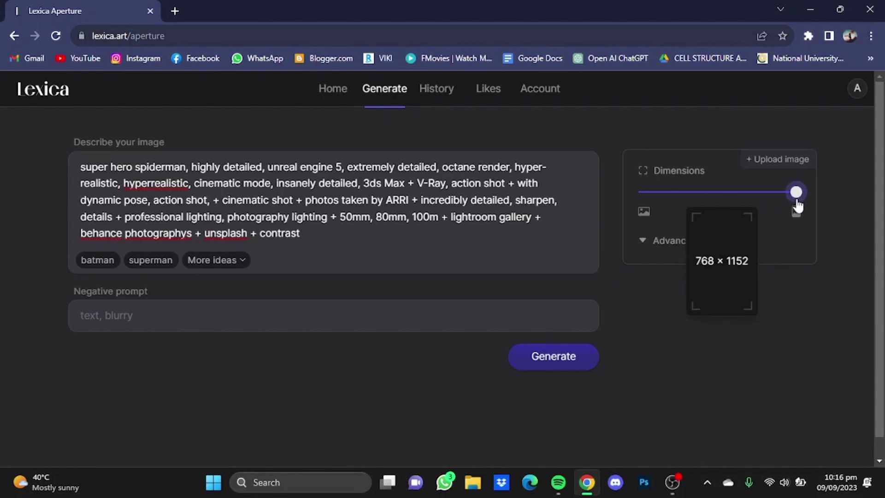
drag(795, 202, 812, 212)
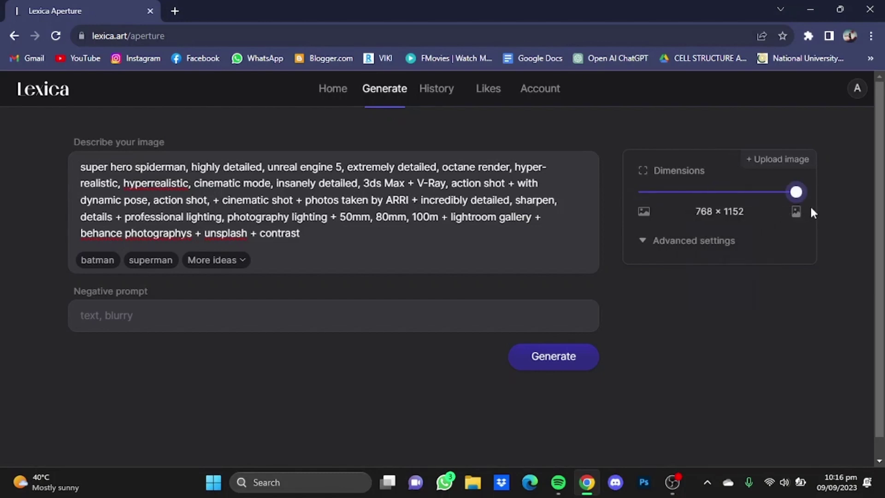
click(721, 244)
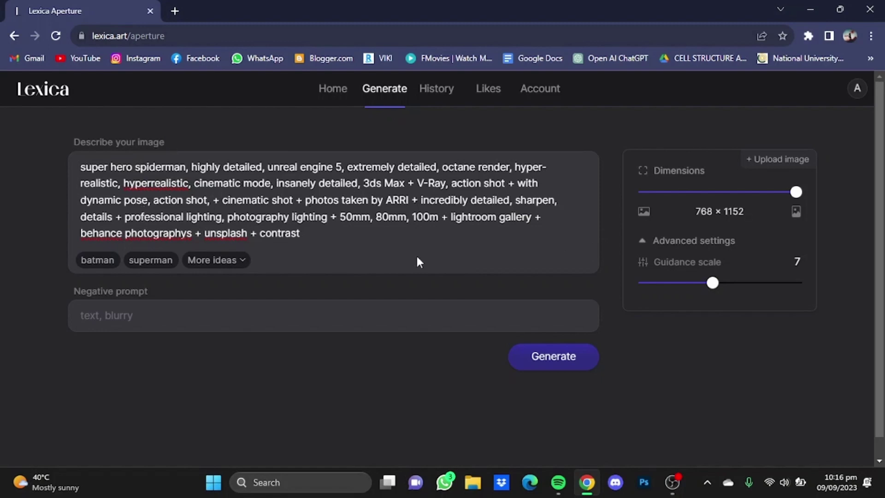
click(563, 361)
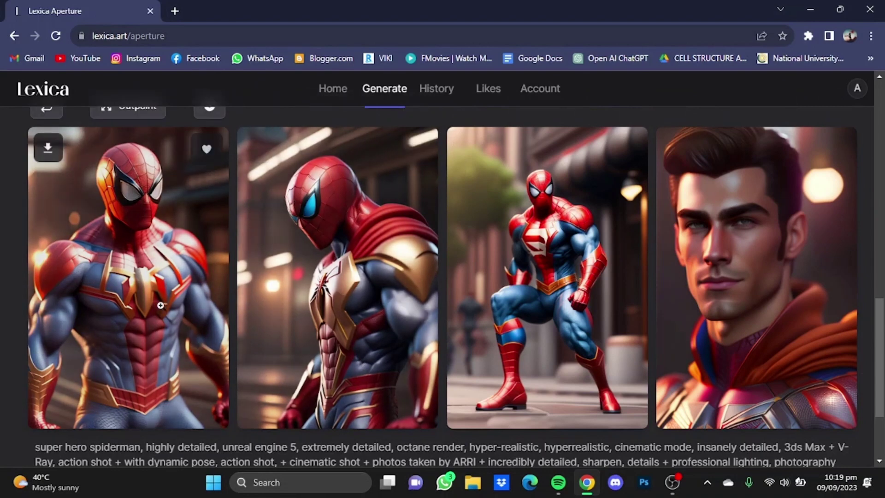
- Request new variations of the first generated spiderman image
scroll(877, 323, up, 1)
scroll(746, 368, up, 1)
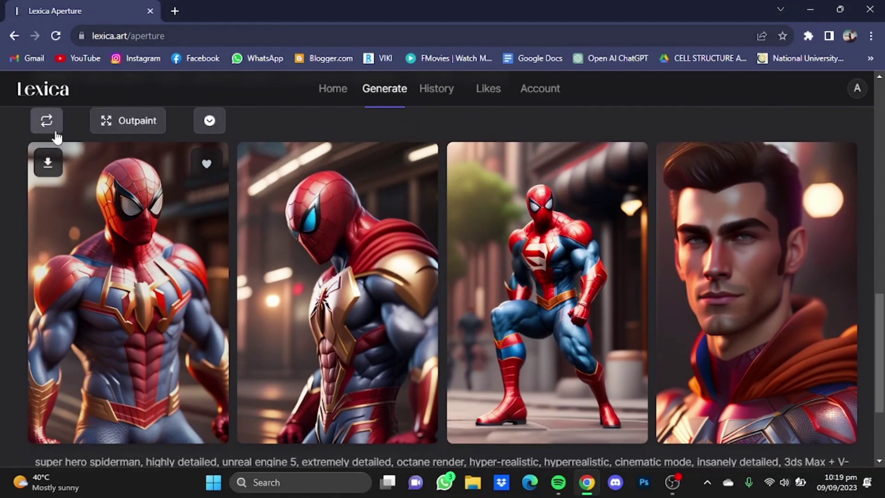
click(55, 133)
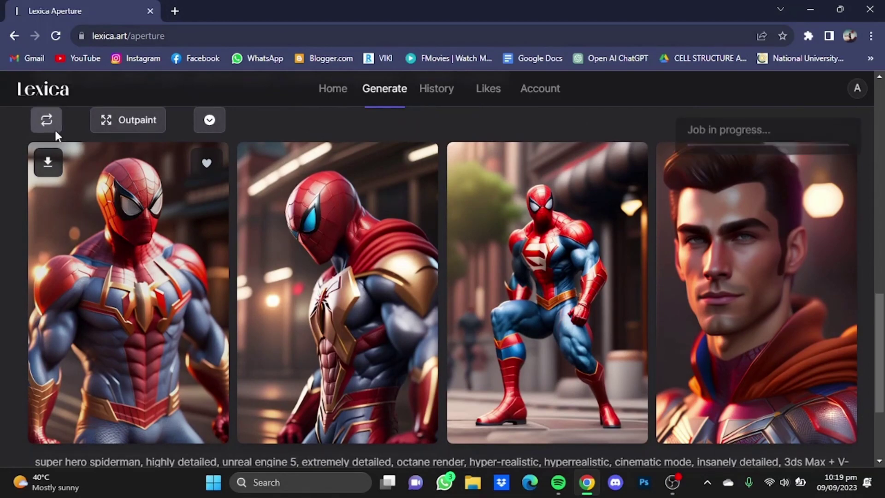
- Upload the "woman 2" picture from the Desktop as the Image to Image reference
scroll(182, 372, down, 1)
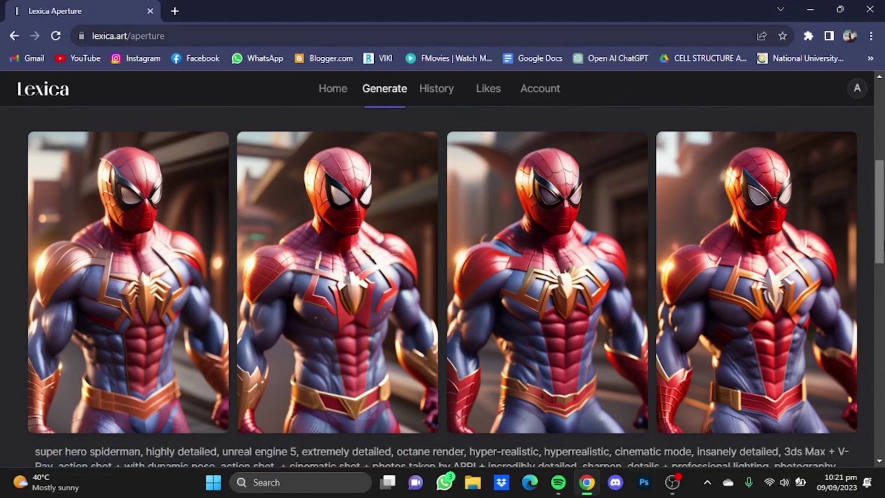
scroll(837, 162, up, 6)
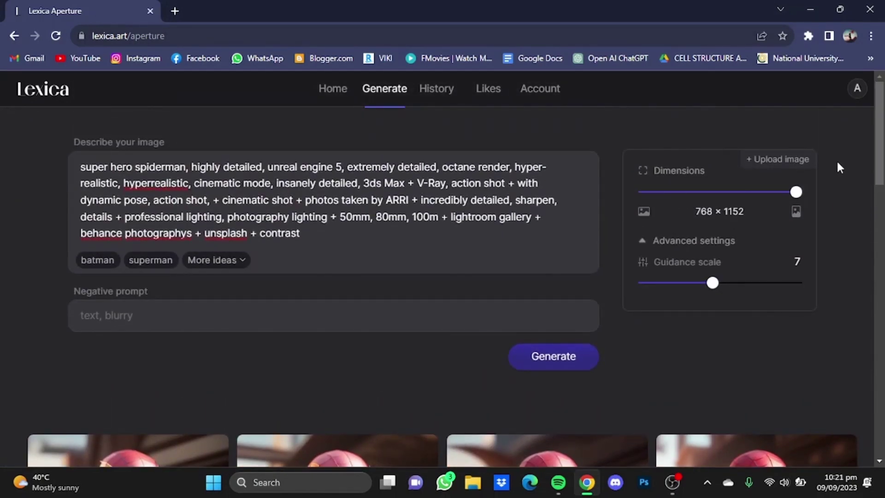
click(800, 161)
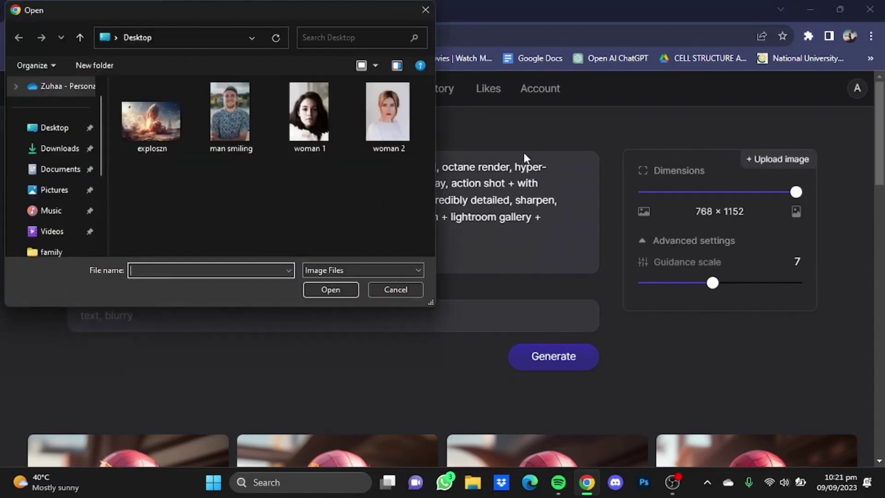
click(406, 140)
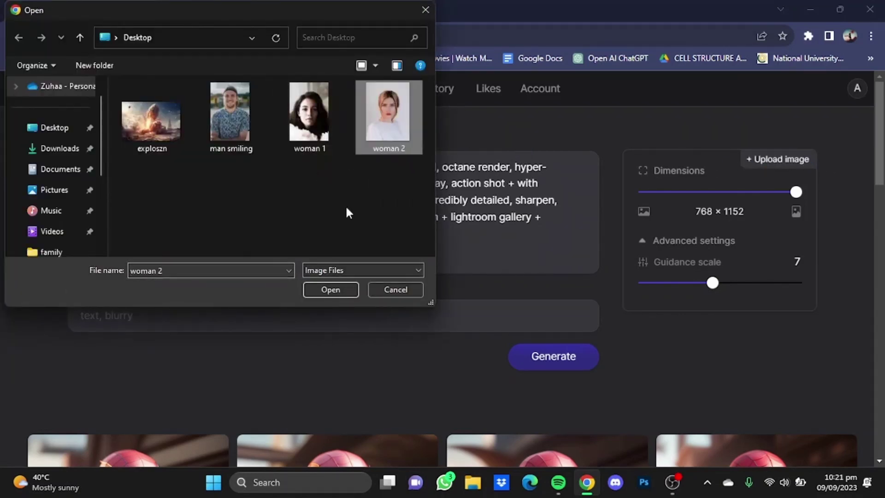
click(330, 291)
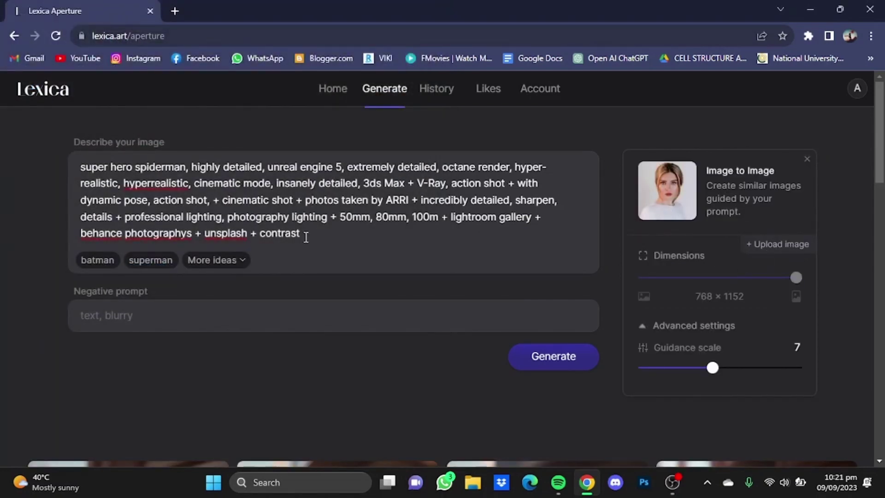
- Replace the whole spiderman prompt in the image description with "make her a jedi"
drag(311, 233, 79, 168)
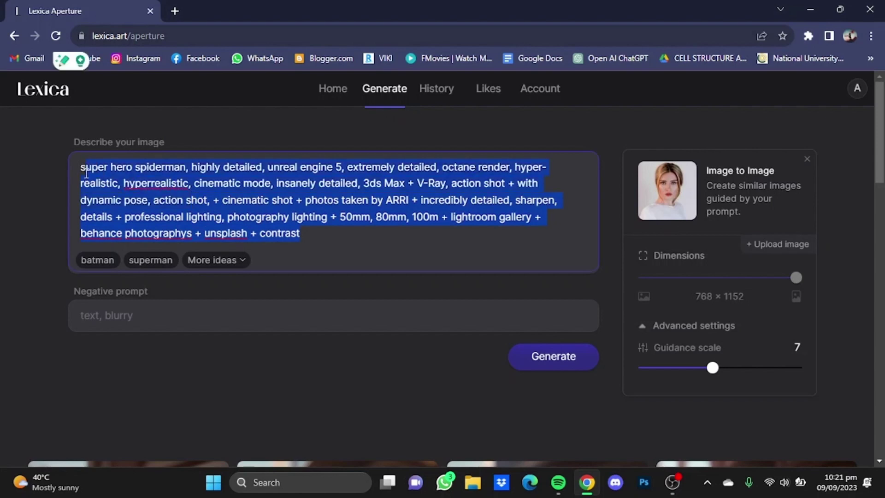
key(BackSpace)
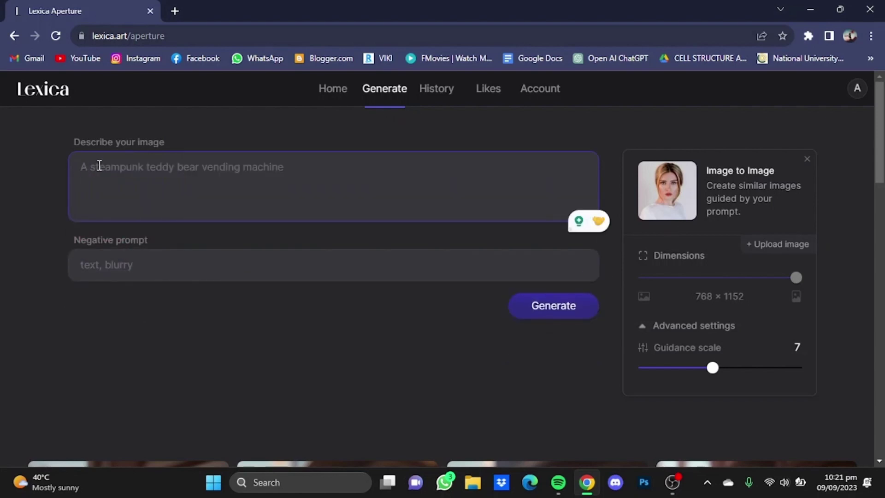
text(ma)
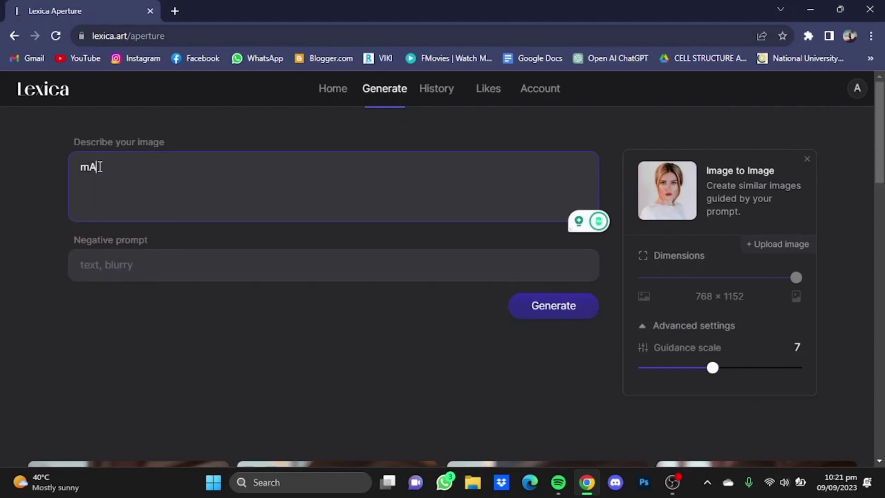
key(BackSpace)
text(AKE)
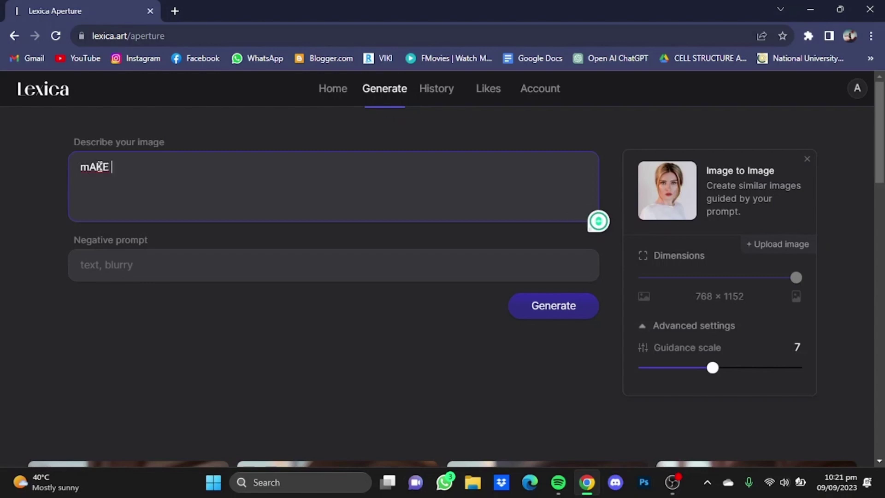
key(BackSpace)
key(BackSpace)
key(BackSpace)
key(BackSpace)
text(ake her a jedi)
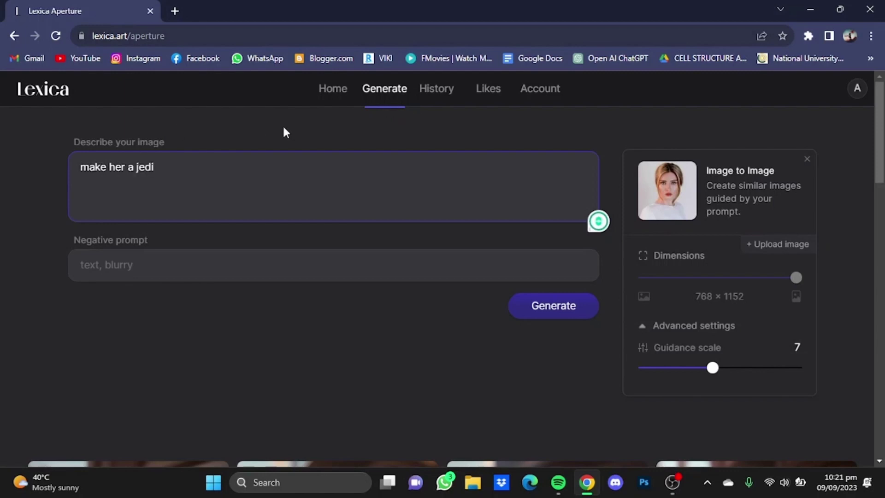
- Enter the negative prompt "blurry , disorted hands , double faced" and generate the images
click(305, 269)
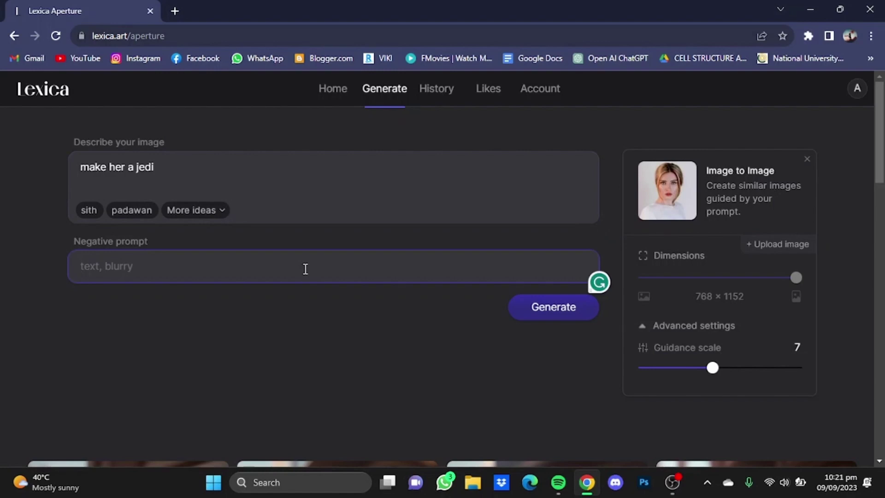
text(blu)
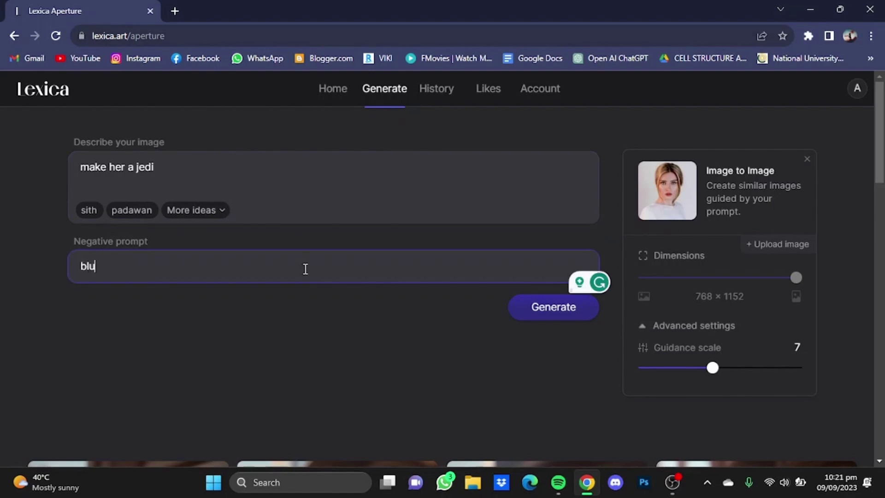
text(rry ,)
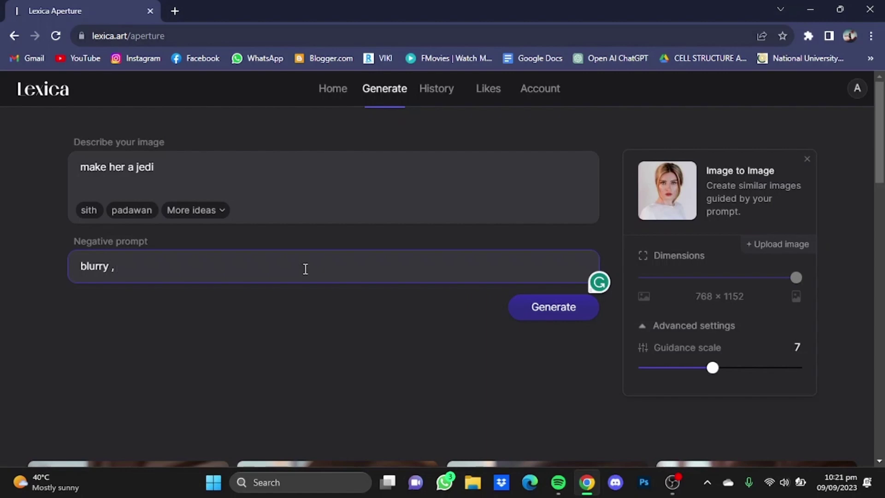
text( disorted hands)
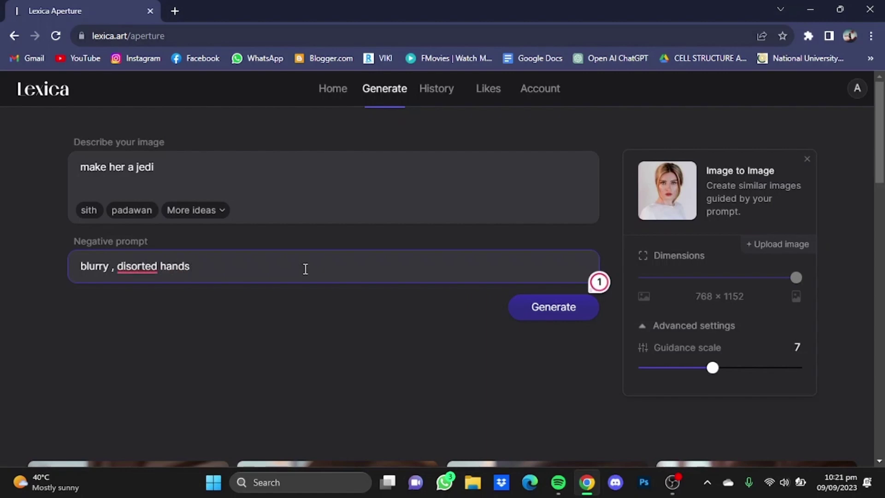
text( , double fa)
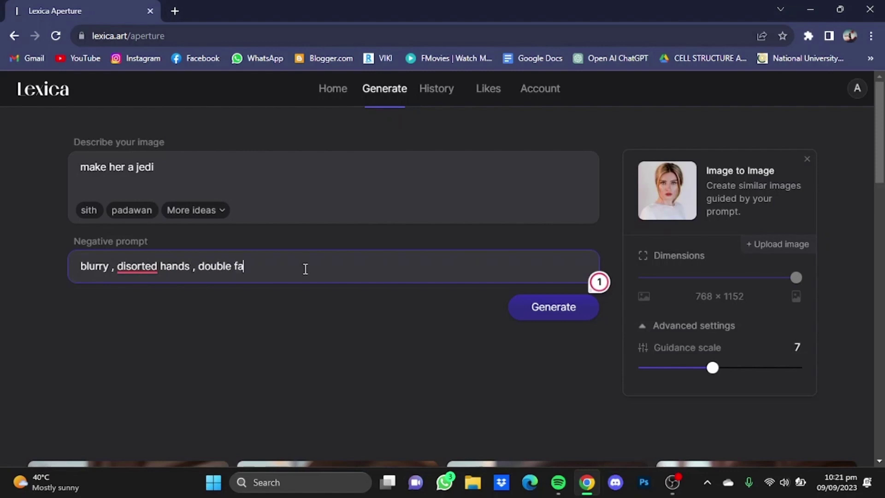
text(a)
key(BackSpace)
text(ced)
click(539, 317)
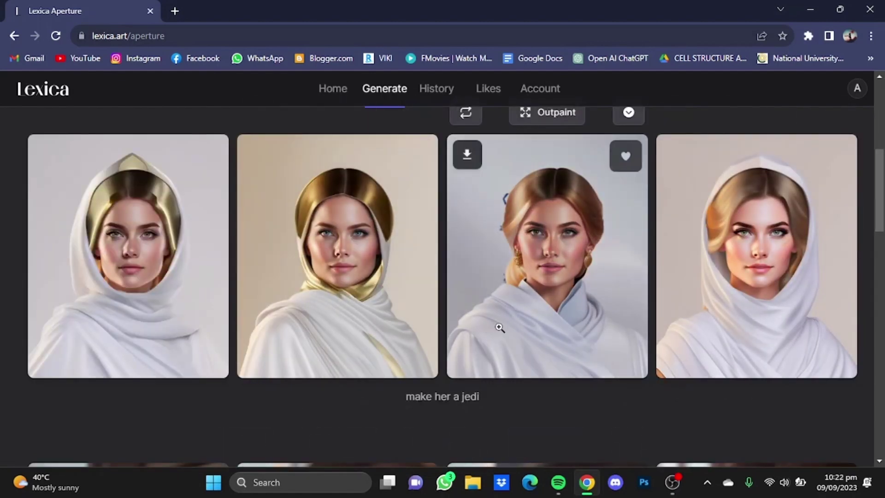
- Download the third generated jedi image to the Desktop as a JPEG named "make her a jedi"
click(474, 164)
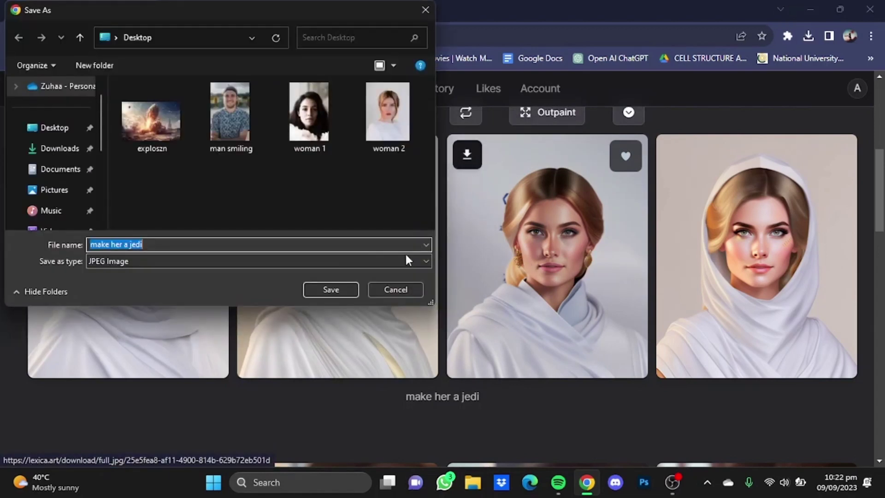
click(328, 289)
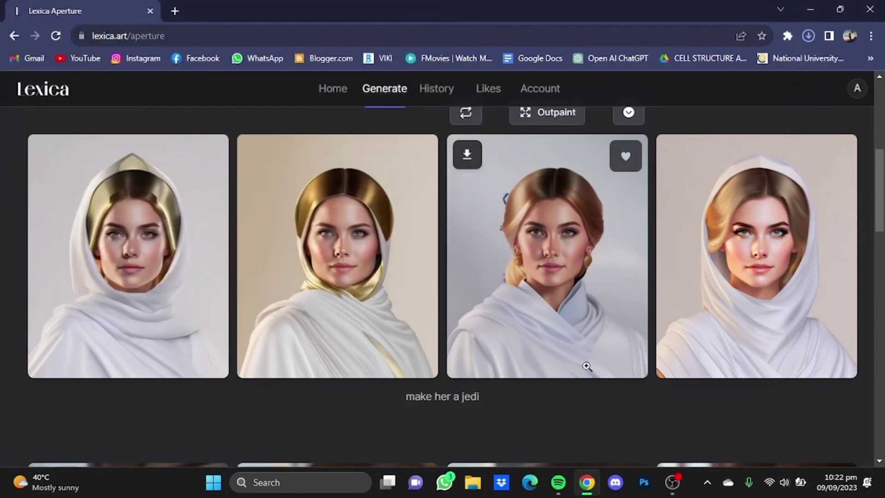